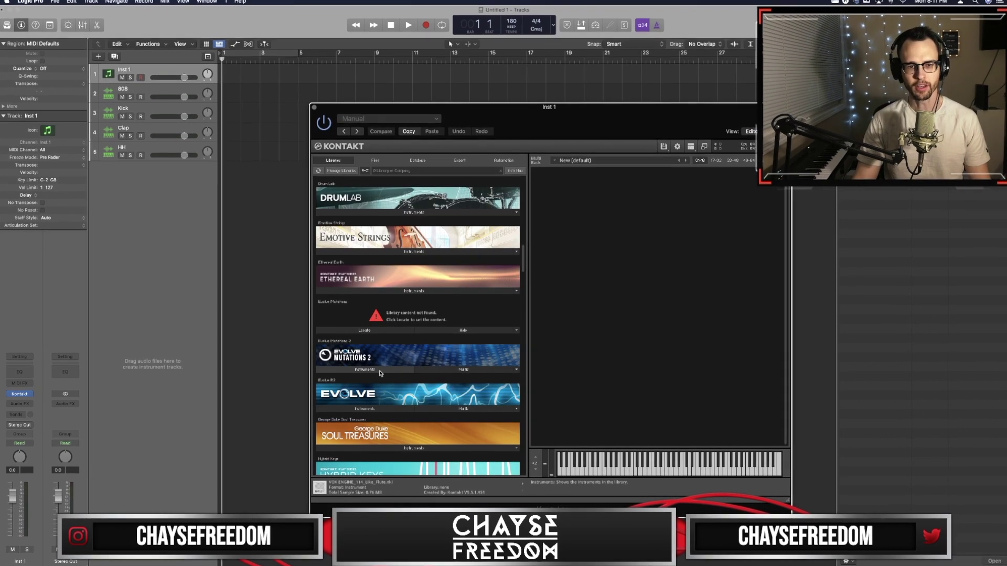
- Open the Evolve Mutations 2 library's instruments in Kontakt and place the FL Keys 1 MIDI region at bar 1 of Inst 1
click(380, 372)
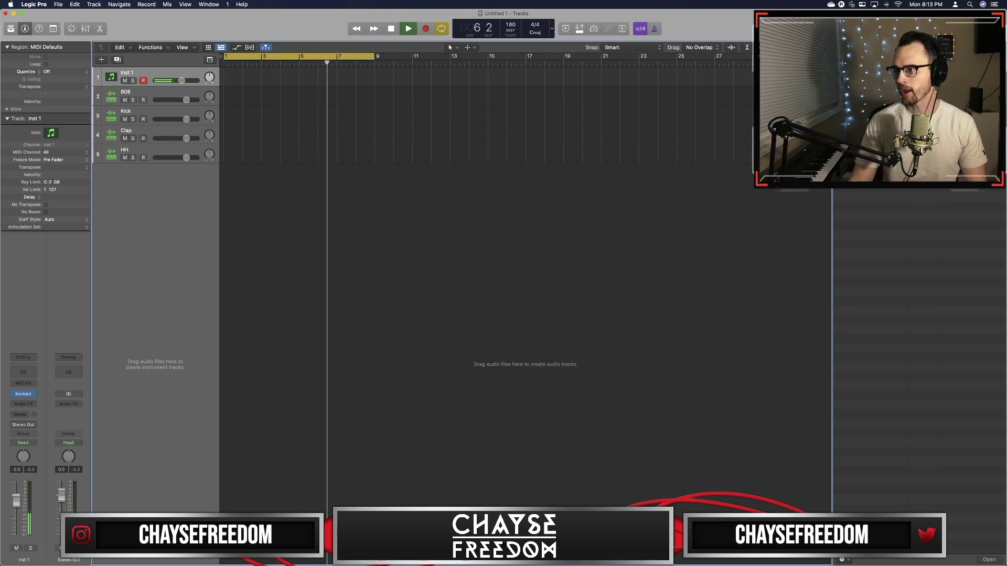
drag(186, 85, 231, 79)
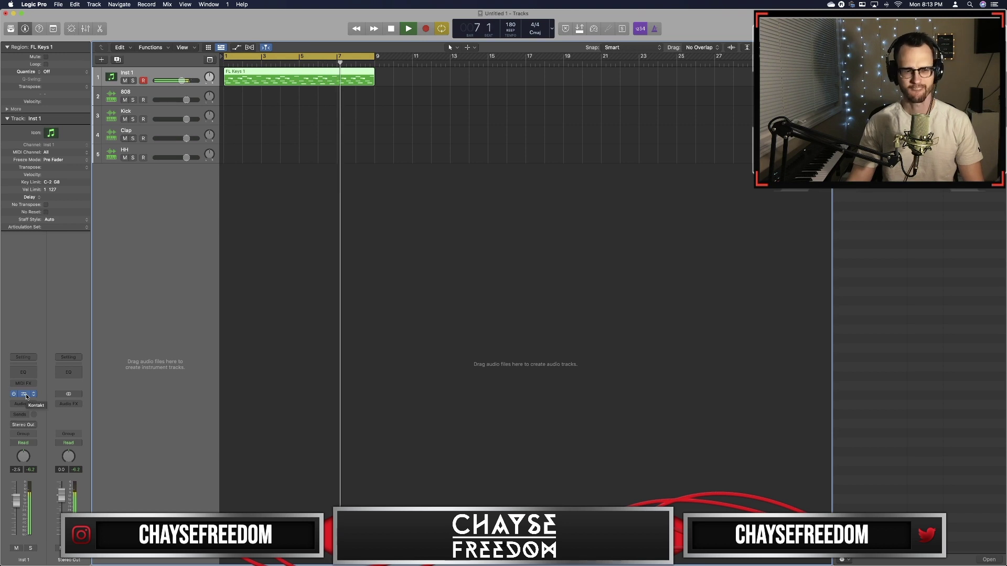
- Replace the Frozen Piano 2 patch in Inst 1's Kontakt with INST PNO Chiminator MW, audition it and close the instrument window
click(26, 396)
key(space)
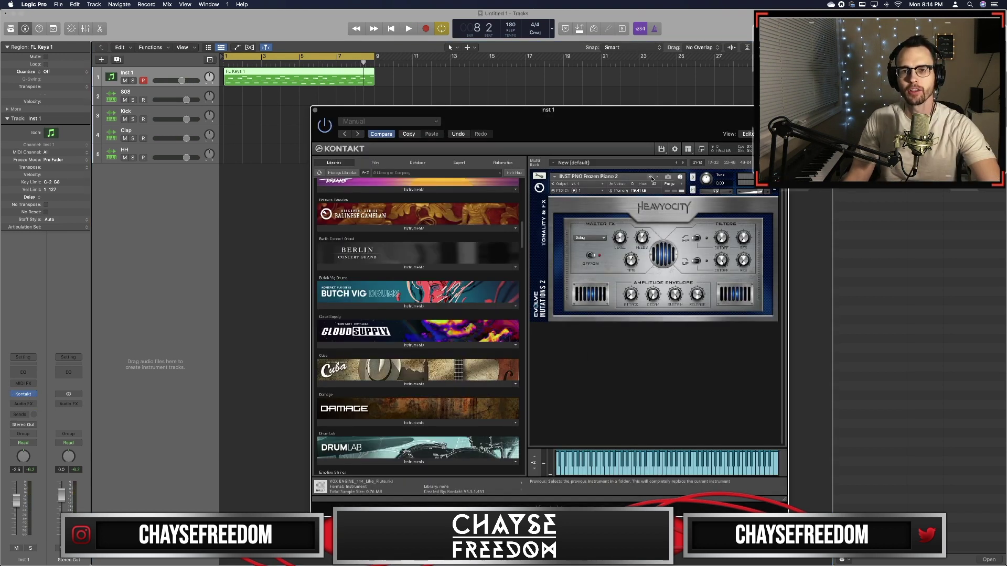
click(652, 180)
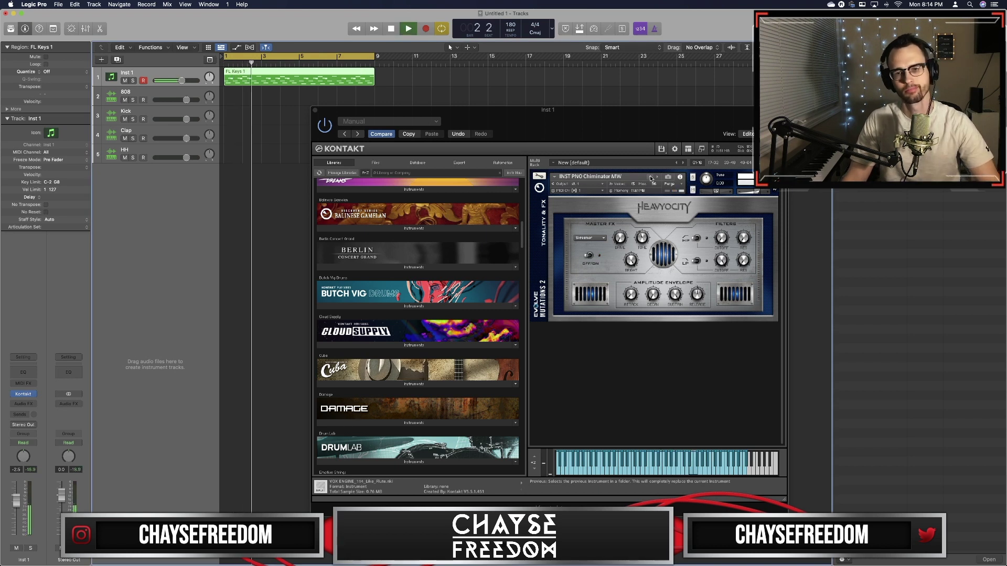
click(600, 240)
click(314, 110)
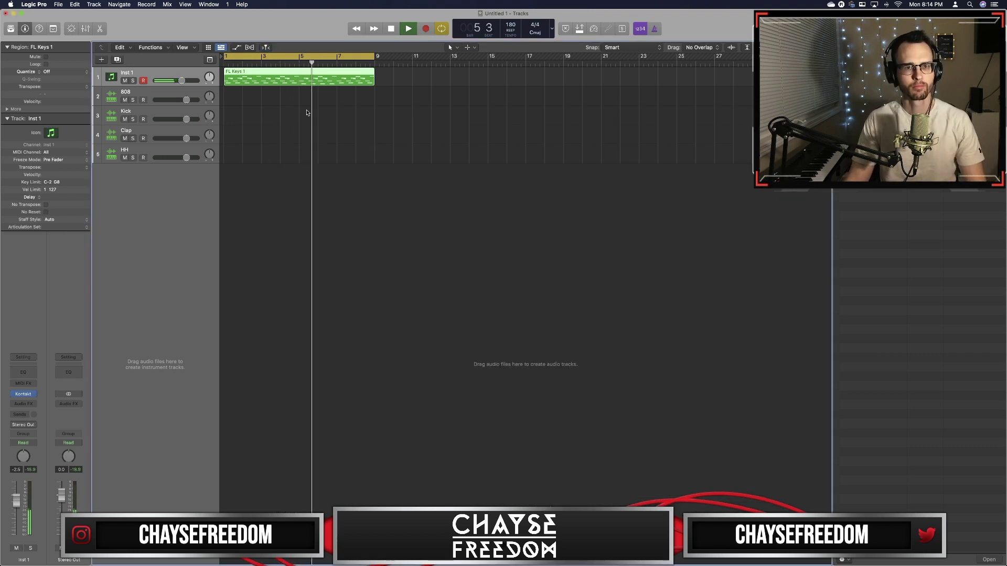
- Display the FL Keys 1 region in an enlarged piano roll, select all its notes and stop playback
key(e)
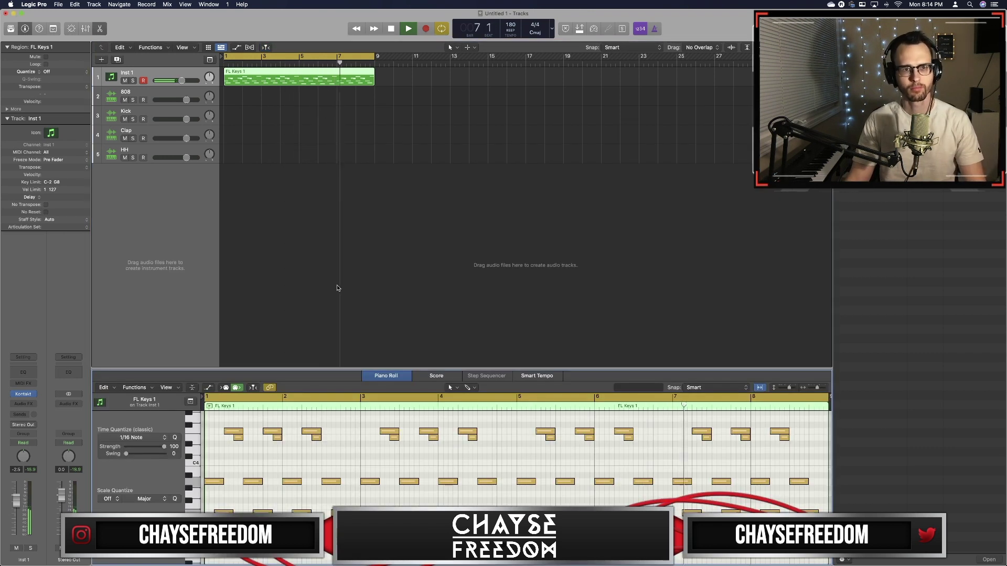
drag(338, 370, 315, 283)
key(super+a)
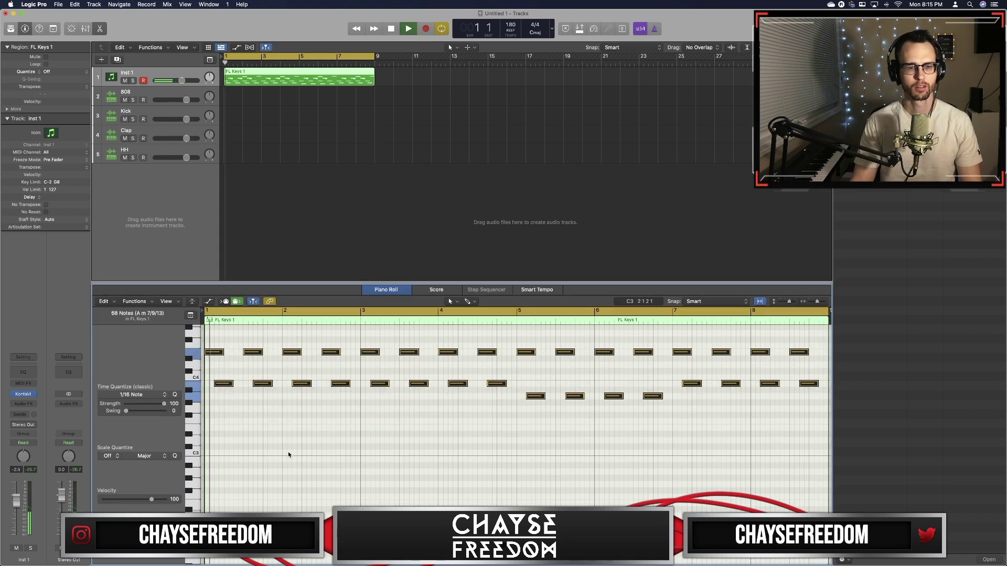
scroll(288, 456, up, 8)
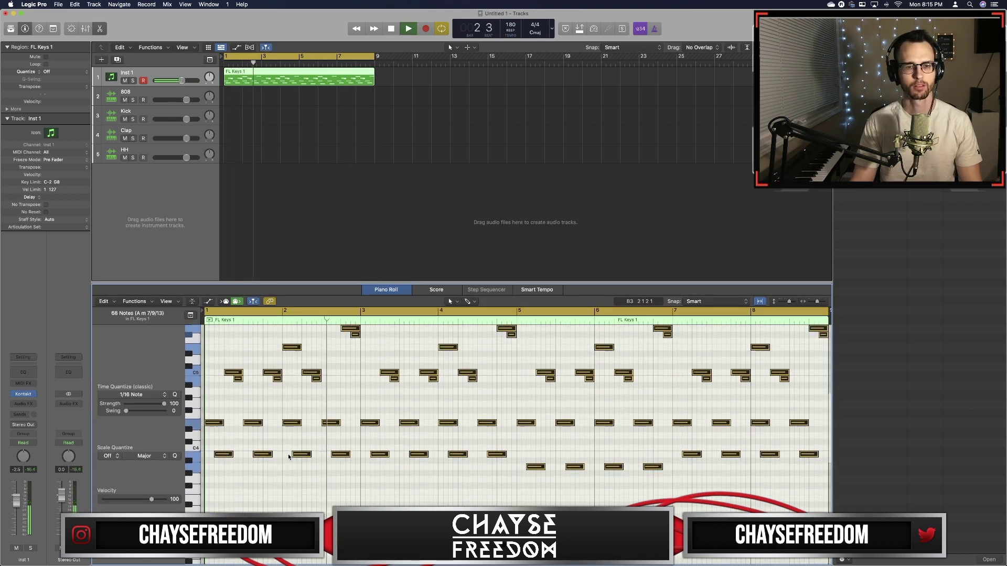
scroll(289, 458, up, 2)
key(space)
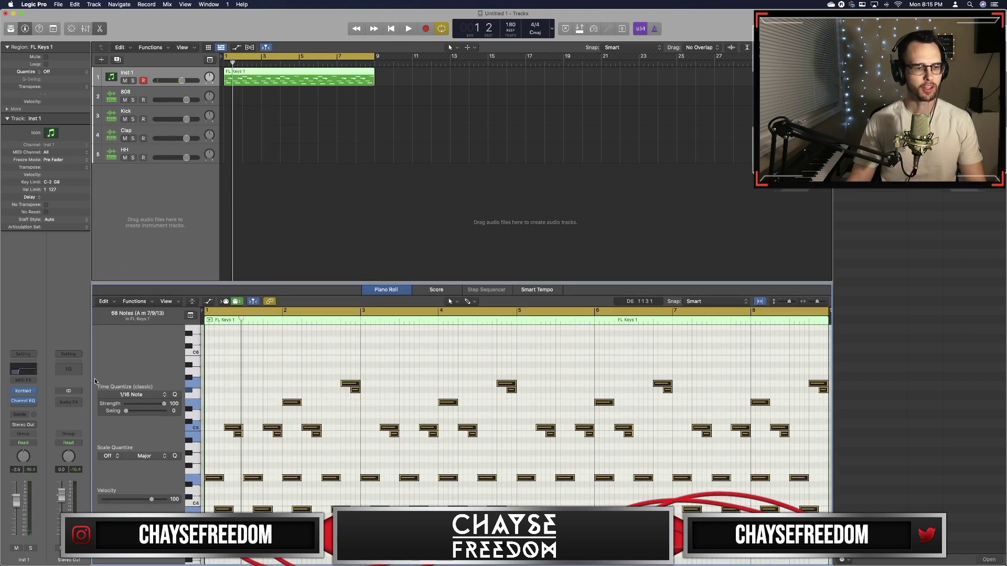
- Add the XLN Audio RC-20 effect to Inst 1 and adjust the Q of two mid bands in its Channel EQ
click(23, 408)
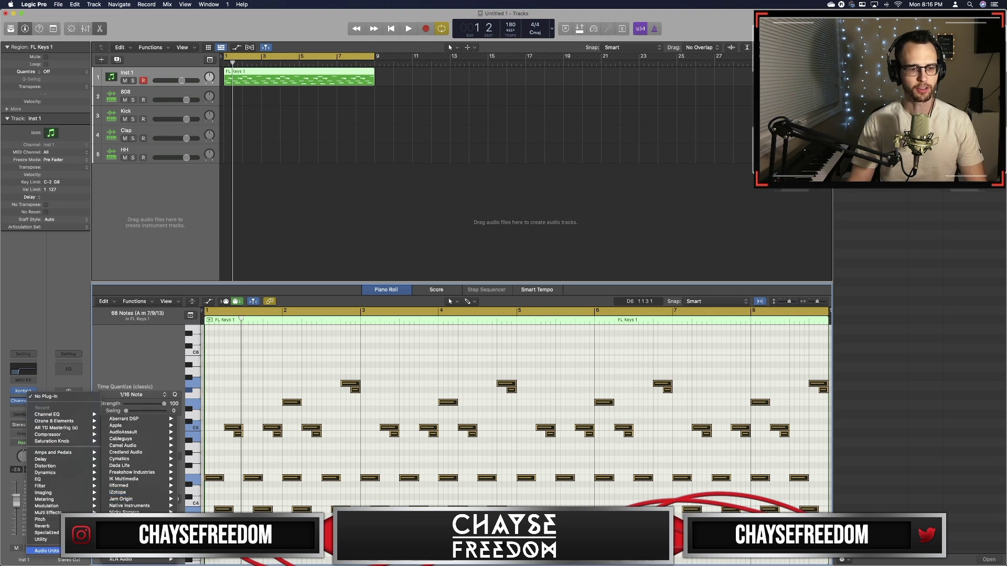
mouse_move(136, 553)
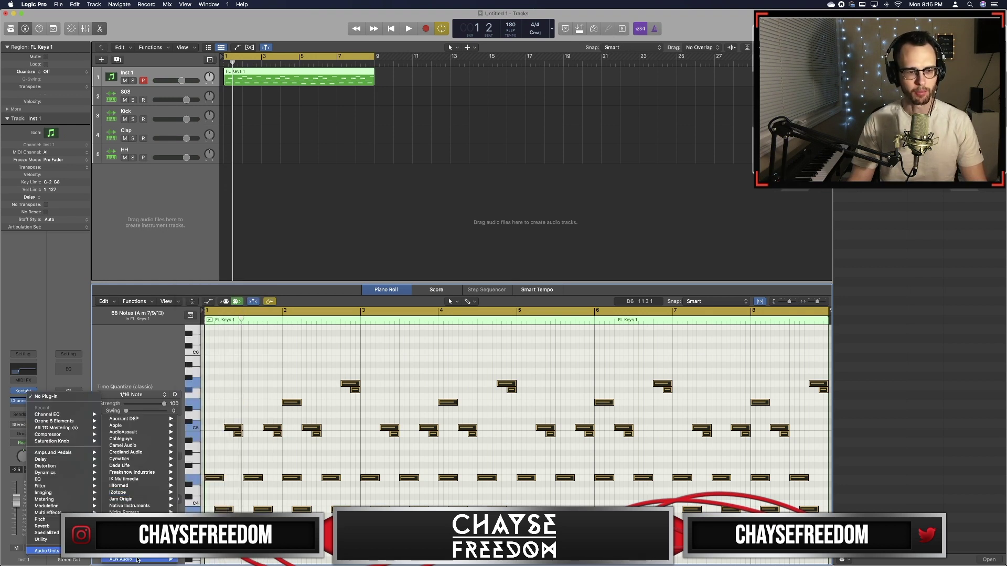
click(586, 104)
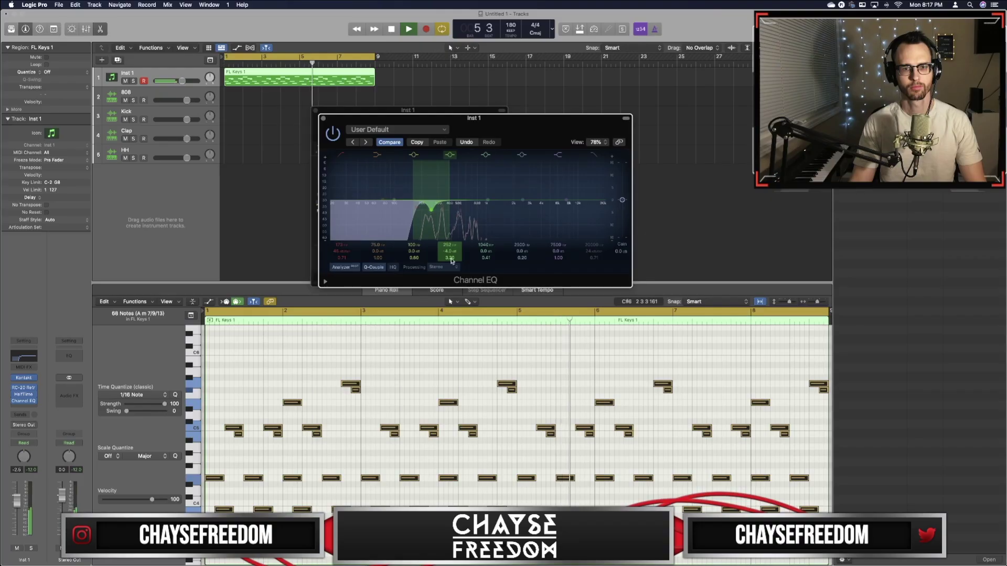
drag(451, 259, 451, 301)
drag(480, 265, 481, 276)
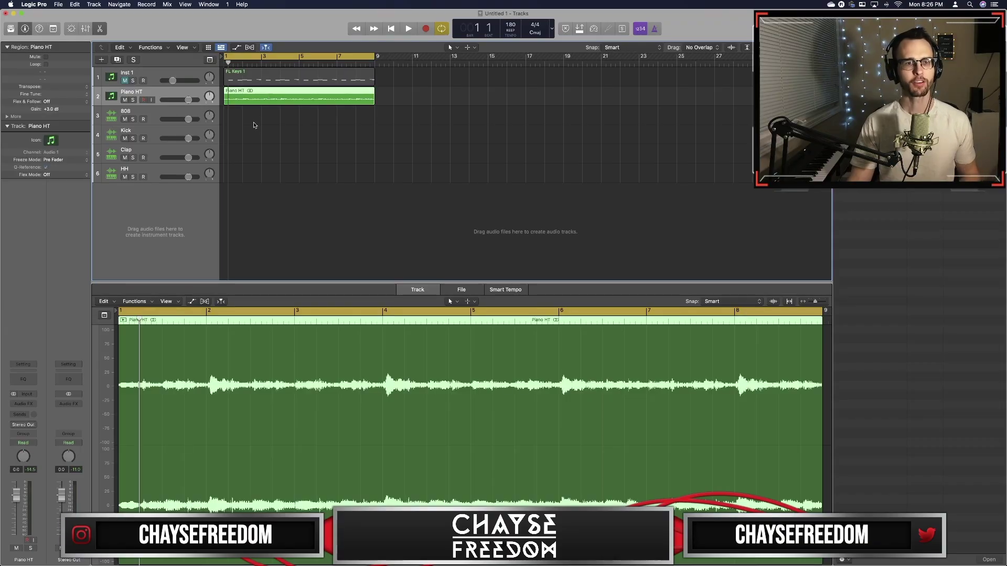
- Place a C3 clap hit on beat 3 of the first bar on the Clap track and audition it
click(165, 118)
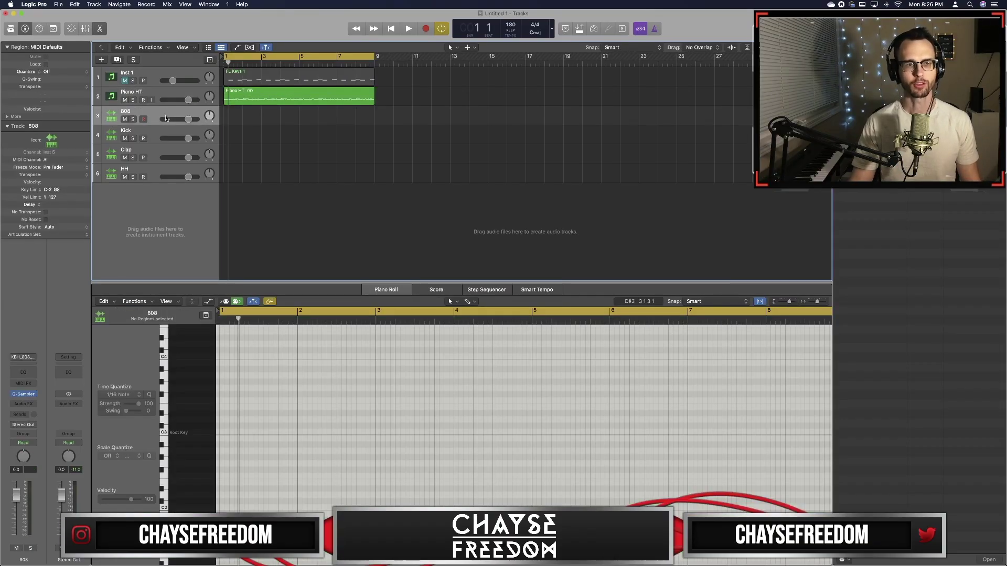
click(624, 160)
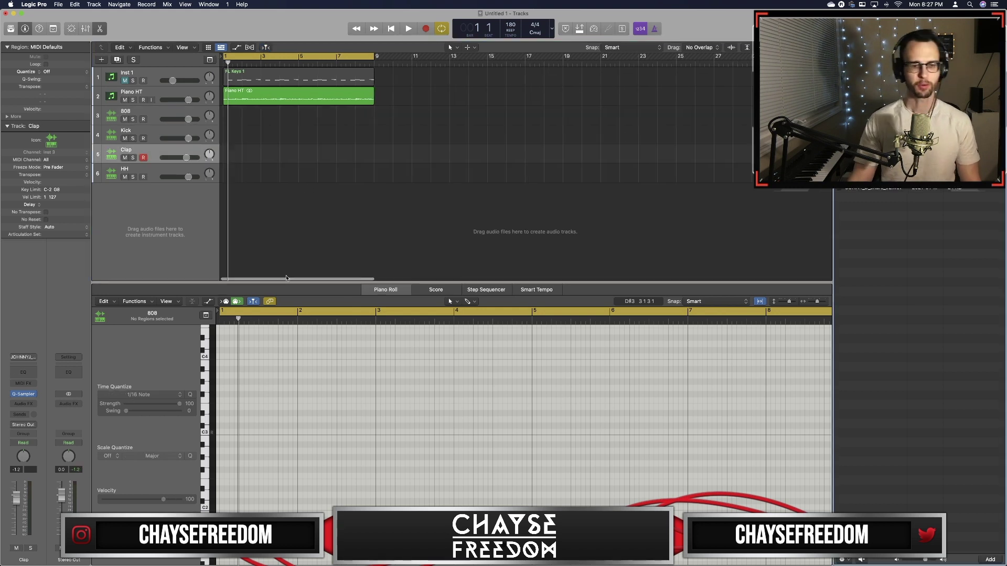
key(space)
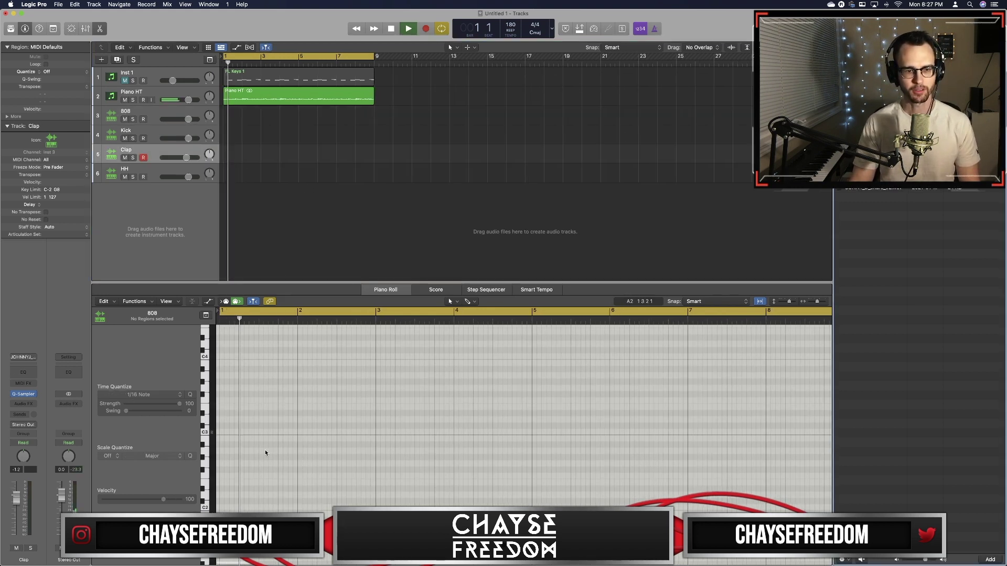
click(261, 432)
key(space)
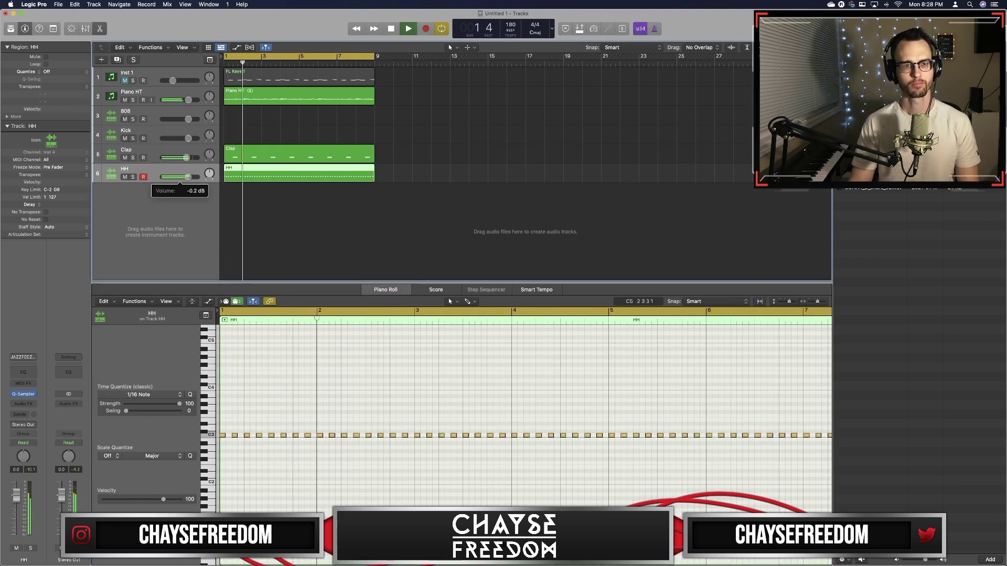
- Lower the HH track's volume and add a C3 kick note on beat 2 of bar 2 on the Kick track
drag(188, 177, 181, 177)
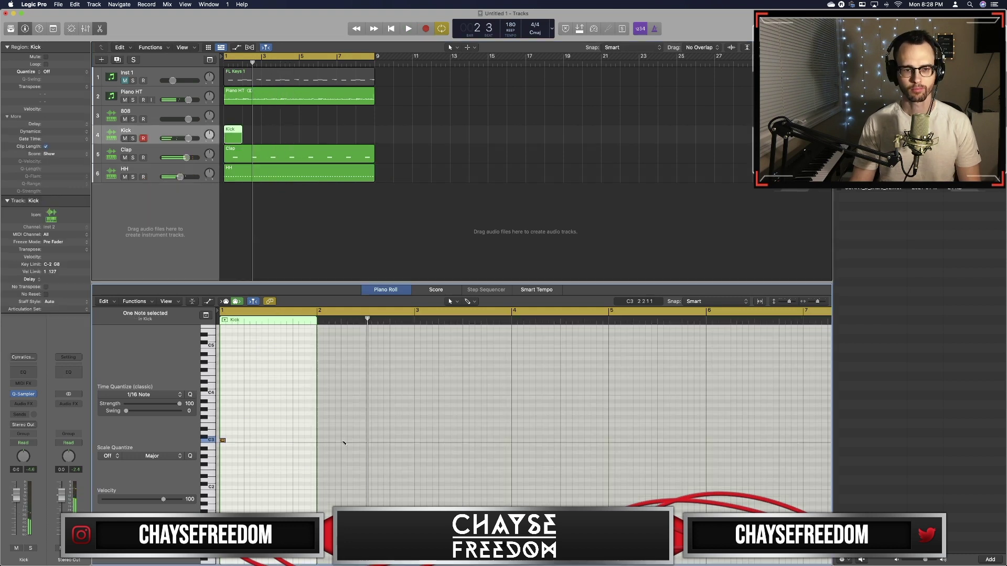
click(344, 441)
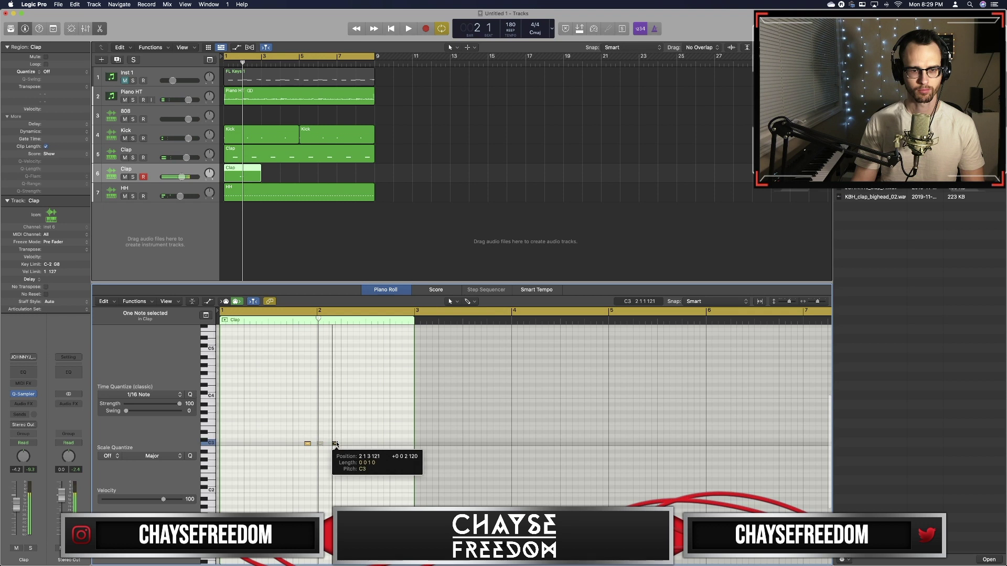
- Shift the last C3 note of the second Clap track slightly earlier in bar 2 and replay the pattern
drag(337, 445, 327, 445)
key(space)
key(space)
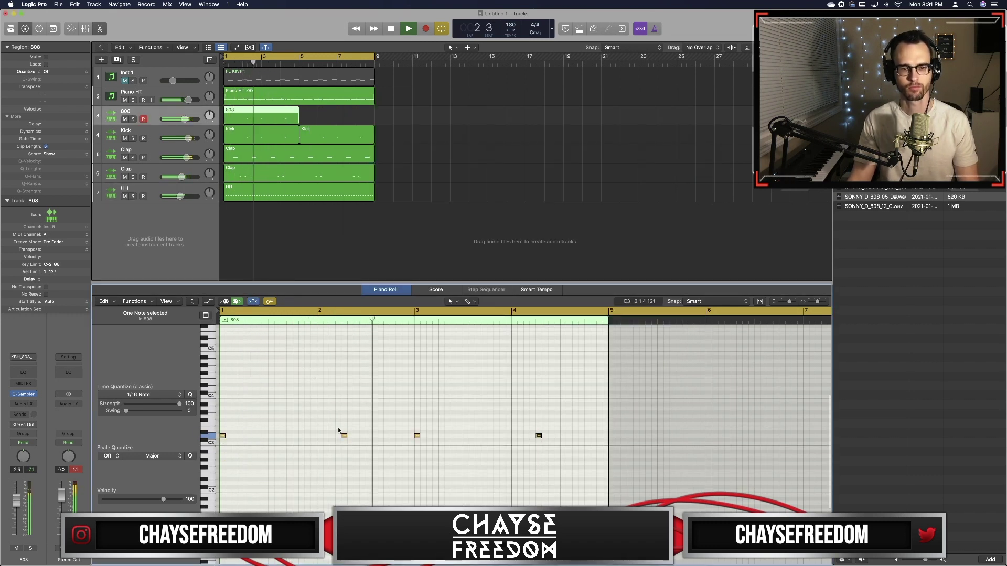
- Raise the bar 2 and bar 4 notes of the 808 pattern by one semitone each
drag(344, 438, 344, 434)
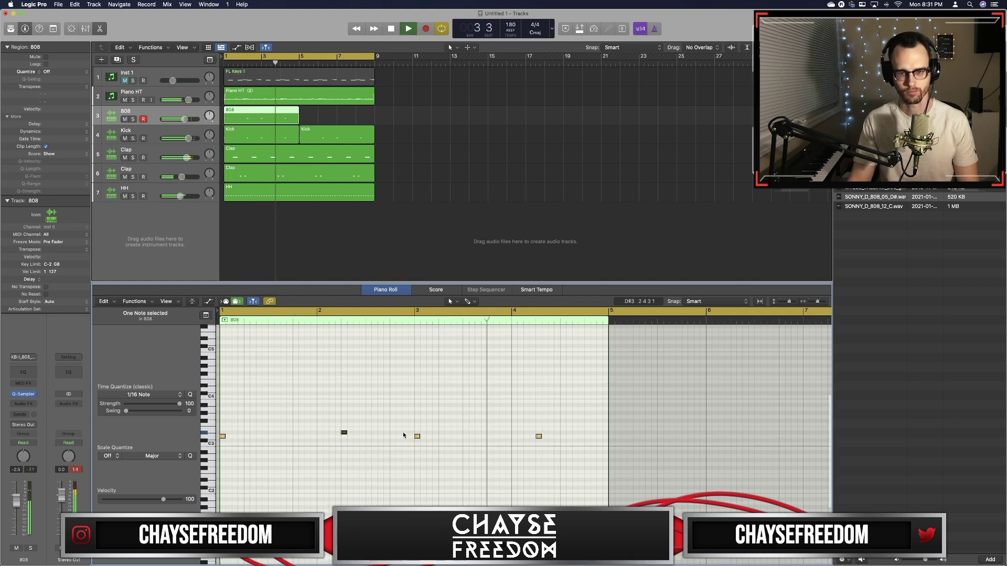
scroll(413, 434, down, 1)
drag(539, 434, 539, 430)
click(521, 456)
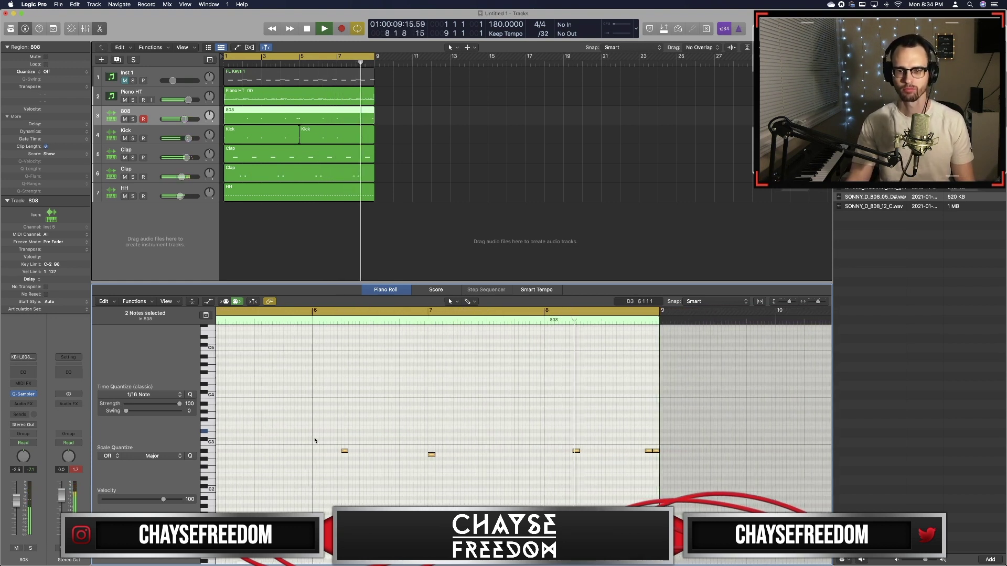
- Switch to the HH track's notes and extend the short G2 hi-hat roll starting on beat 2 of bar 1
key(Down)
key(Down)
key(Down)
key(Down)
key(space)
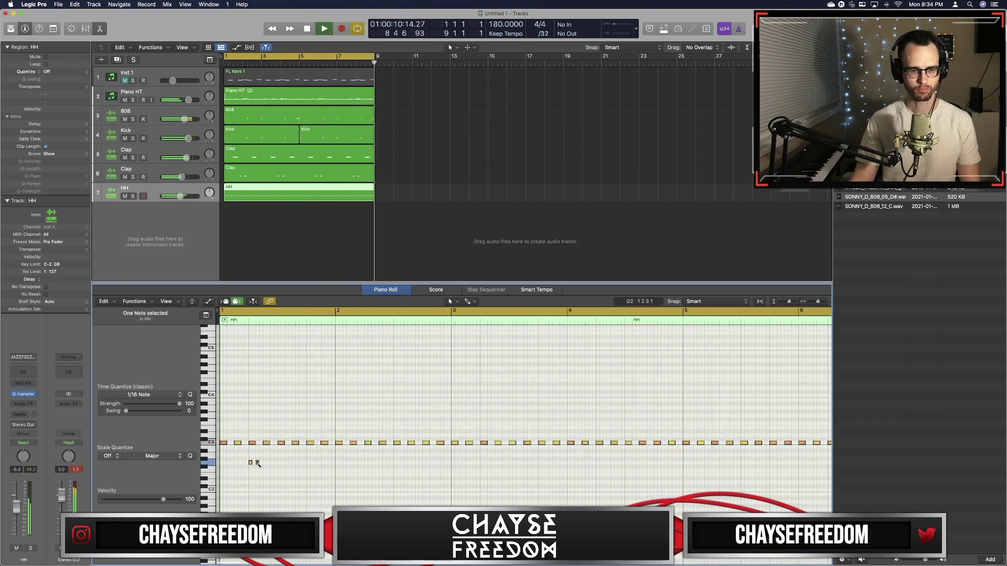
super+click(265, 463)
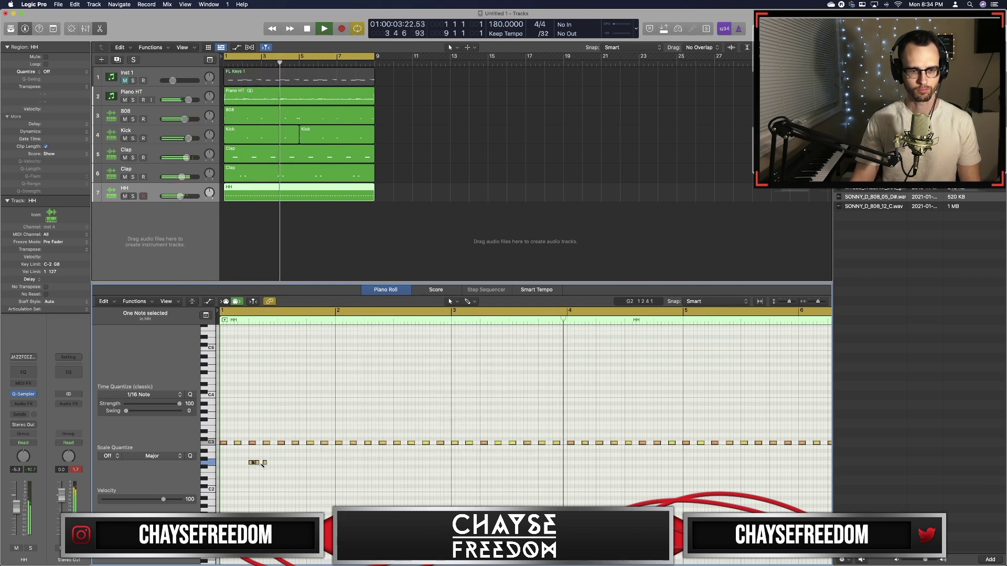
- Show the velocity automation lane for the HH region, replay the hi-hat roll from the start and stop playback
key(a)
key(Return)
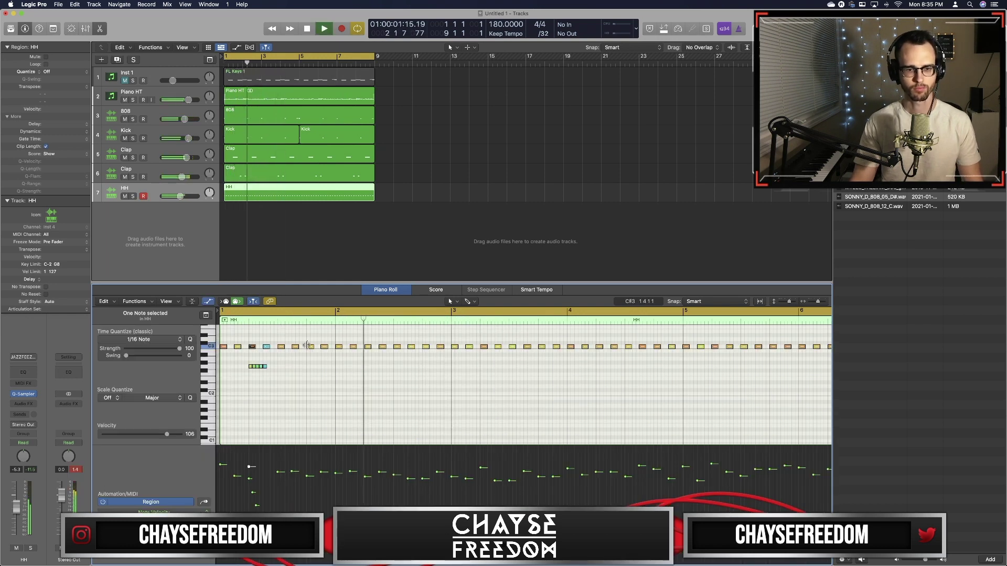
key(Return)
key(space)
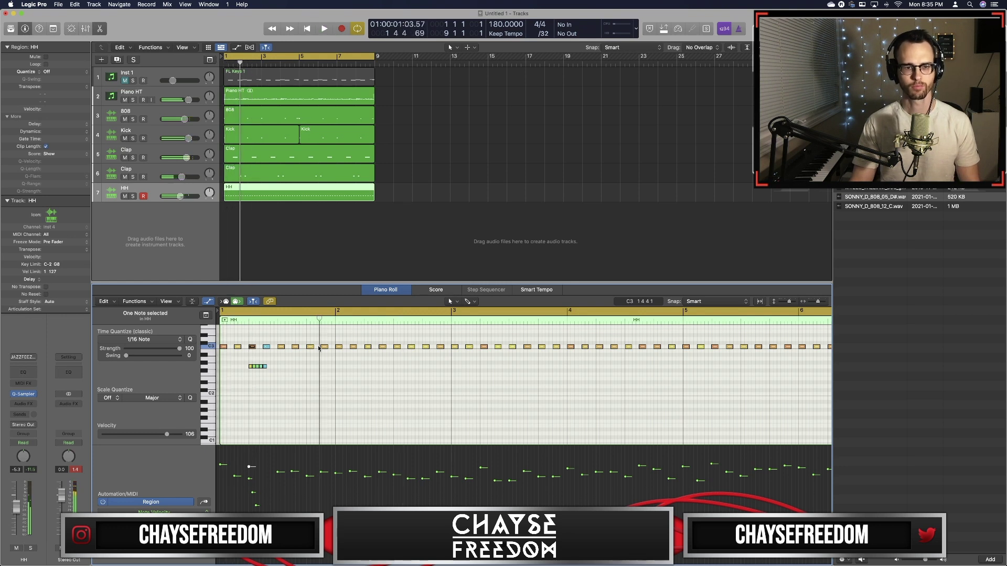
- Add three short hi-hat hits from beat 4 of bar 1, move them down to just below C3 and replay from the start
scroll(319, 349, up, 2)
super+click(308, 351)
super+click(315, 351)
super+click(323, 351)
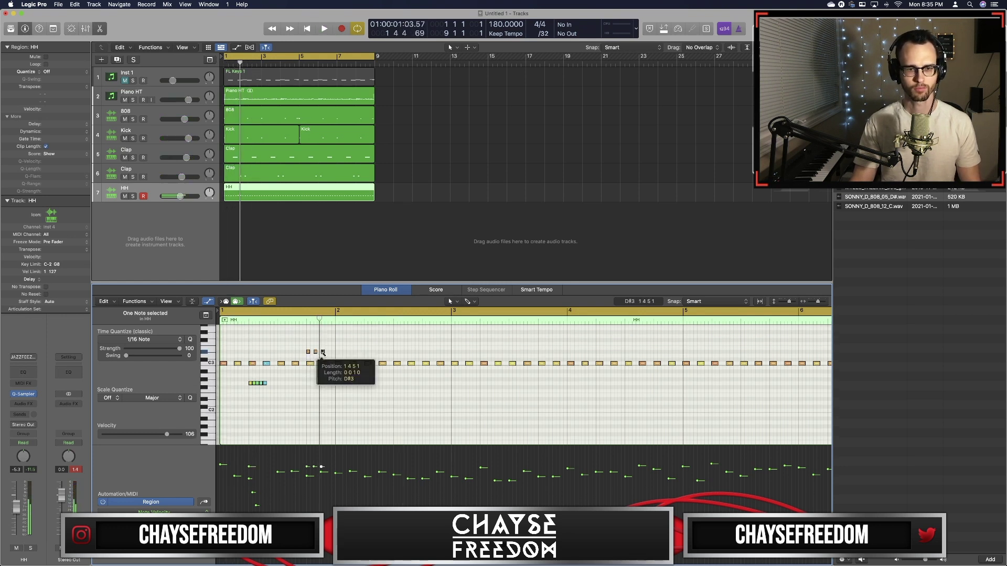
drag(322, 352, 323, 372)
key(space)
key(Return)
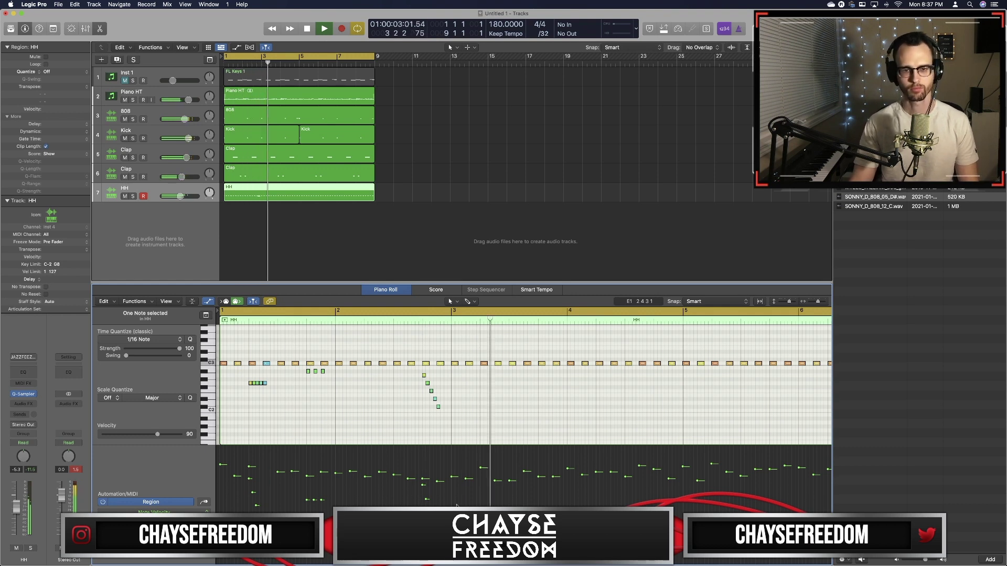
- Paste the copied hi-hat roll notes into the HH region from bar 5, hide the browser and deselect the notes
key(super+v)
key(f)
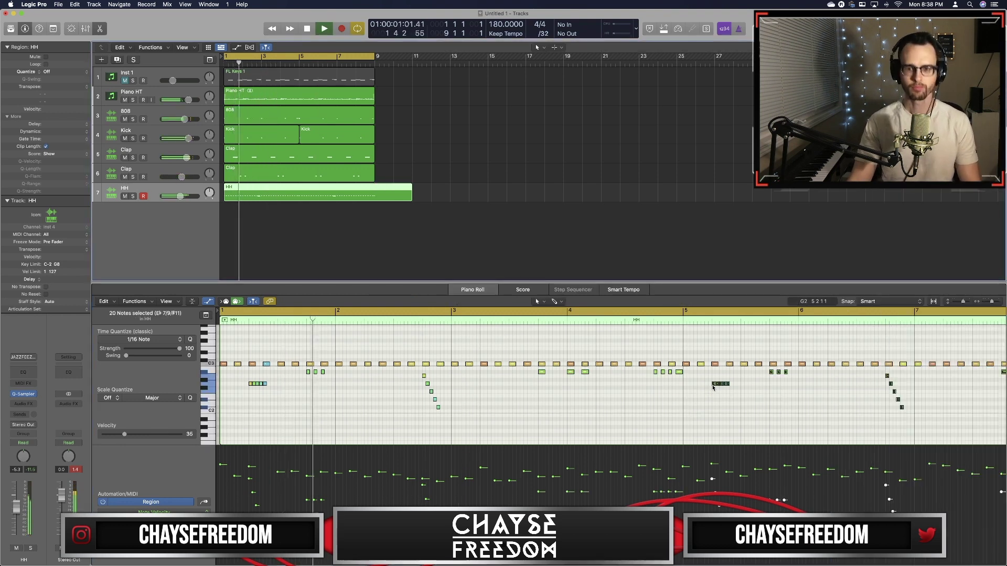
click(622, 397)
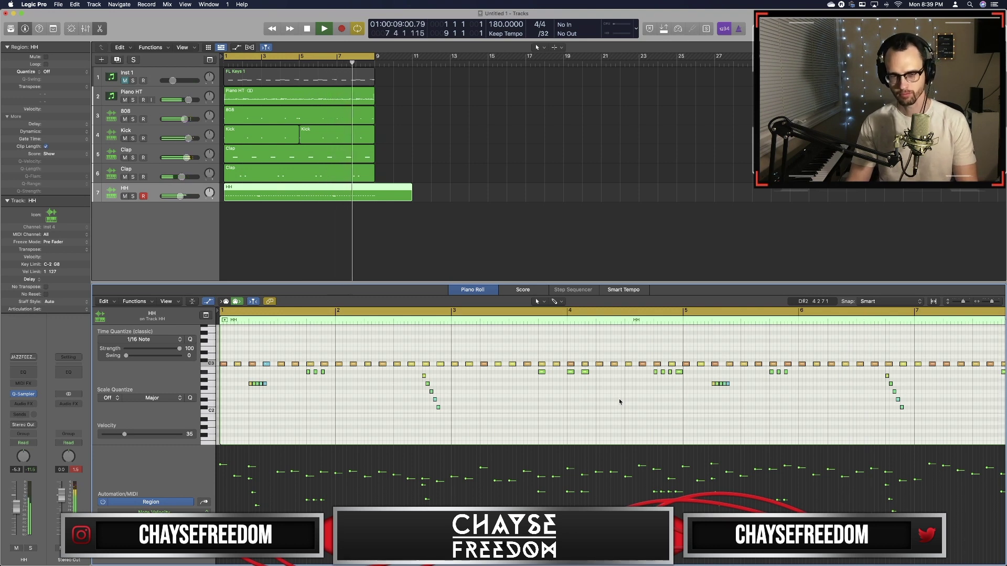
key(p)
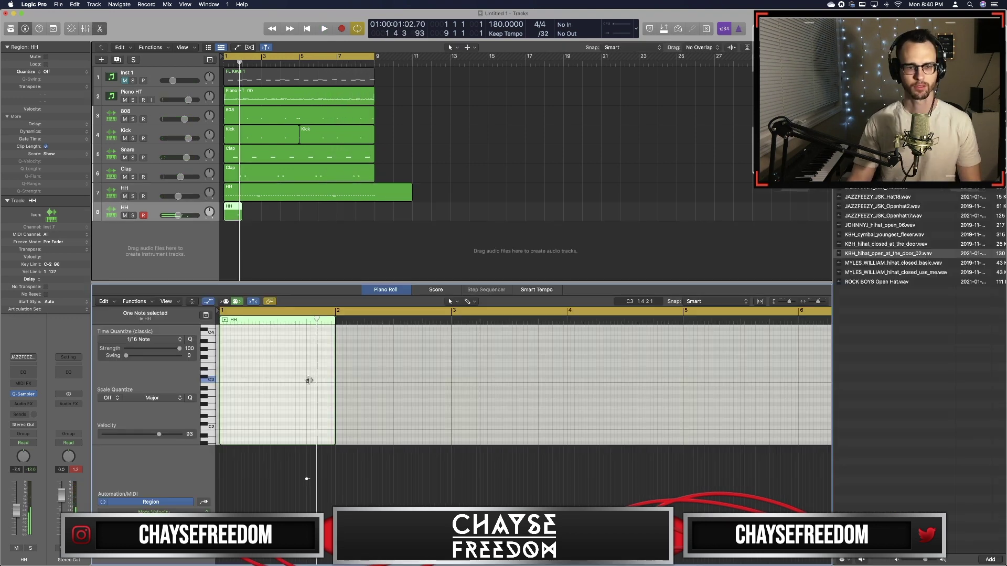
- Lengthen the C3 note on the second HH track from beat 4 to the end of bar 1 and audition it
drag(314, 381, 332, 381)
key(space)
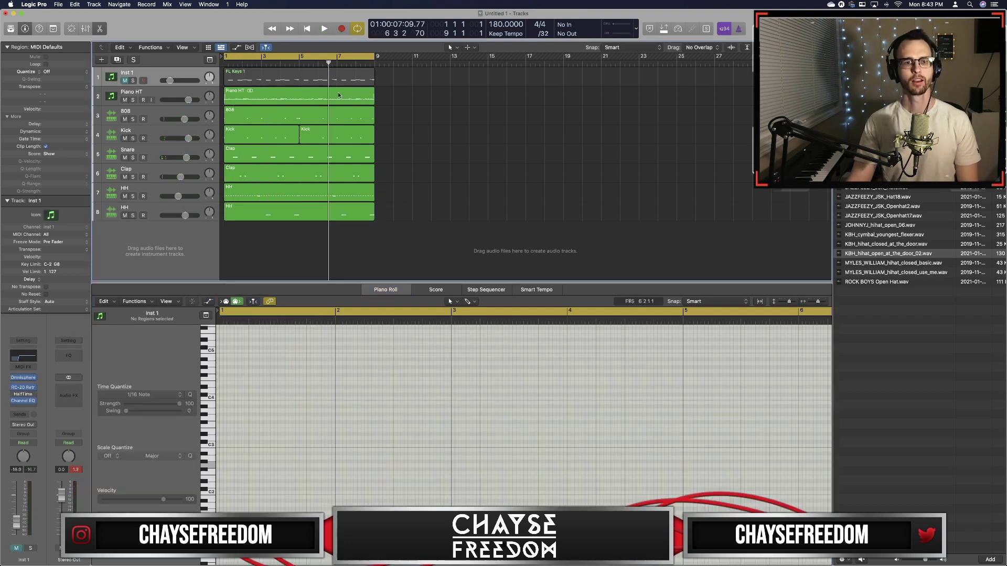
- Open the FL Keys 1 region on Inst 1, play it and select note pairs in its opening bars
click(282, 81)
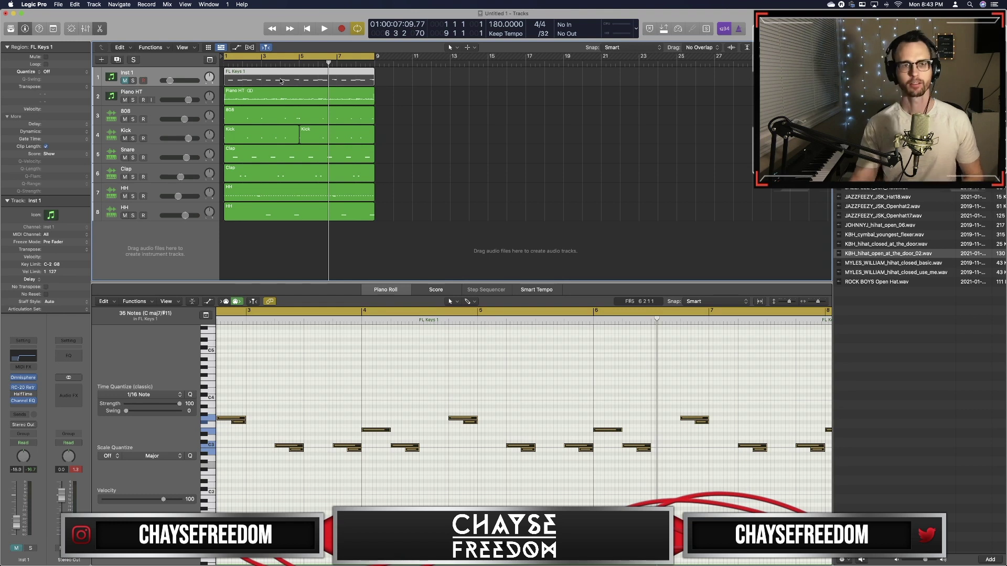
key(space)
click(348, 420)
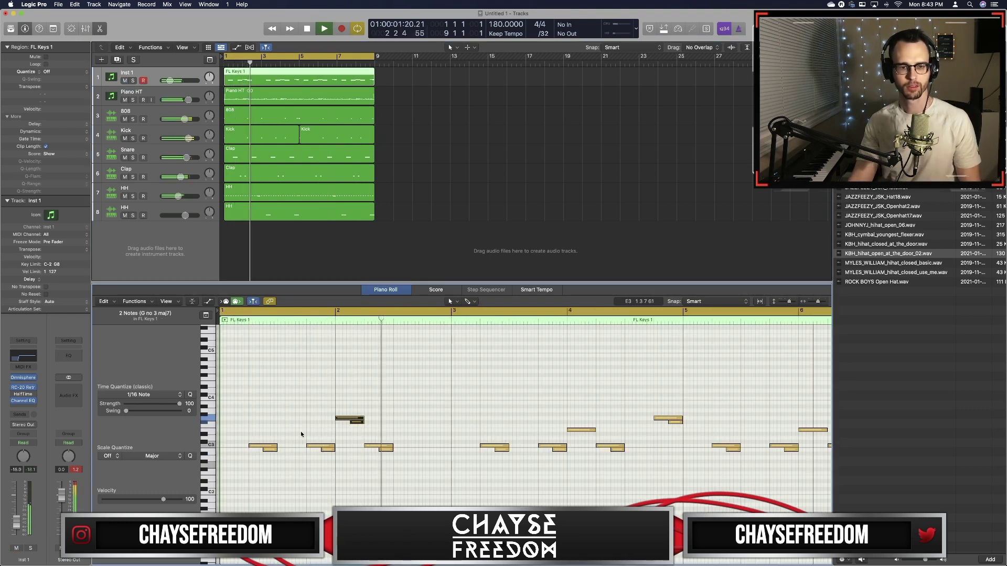
drag(348, 480, 279, 450)
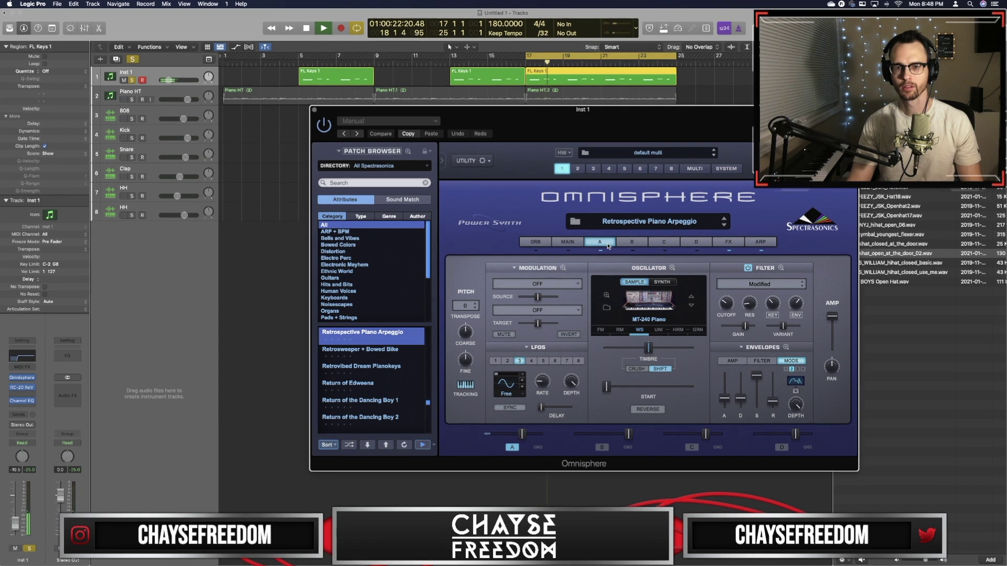
- Check layer A's unison settings in Omnisphere and audition neighbouring samples in its oscillator, ending on MT-240 Organ Glitchy
click(658, 330)
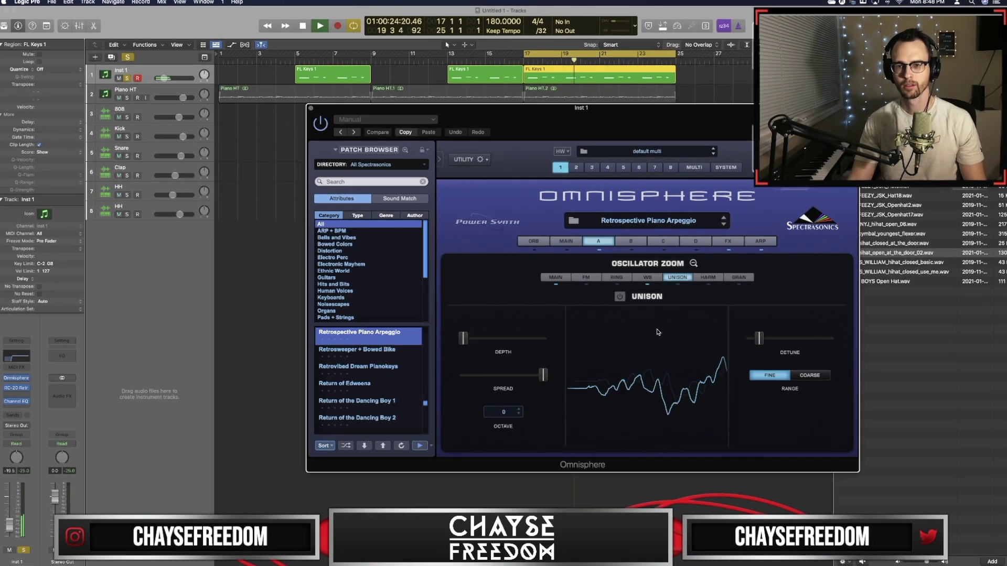
click(605, 242)
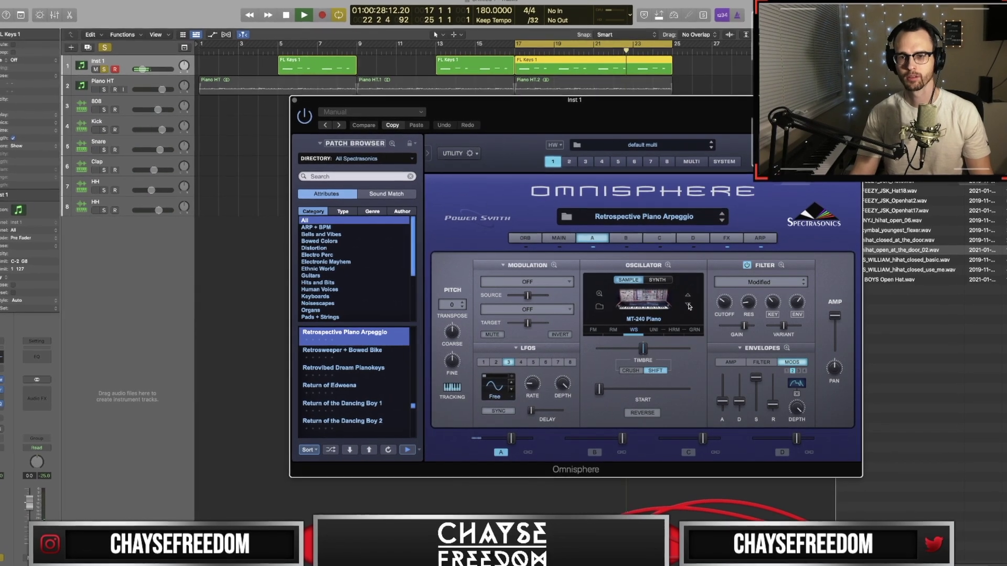
click(689, 306)
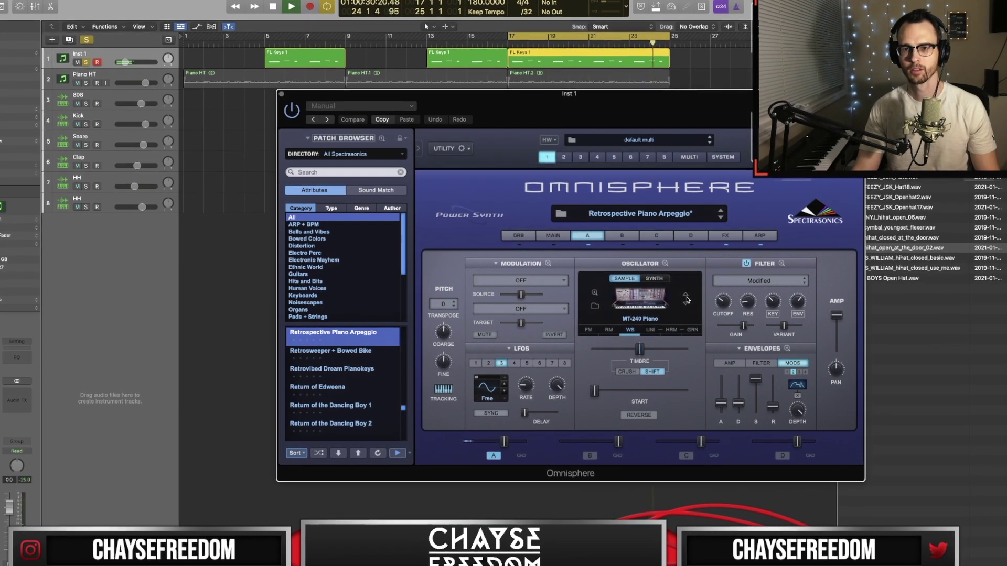
click(687, 300)
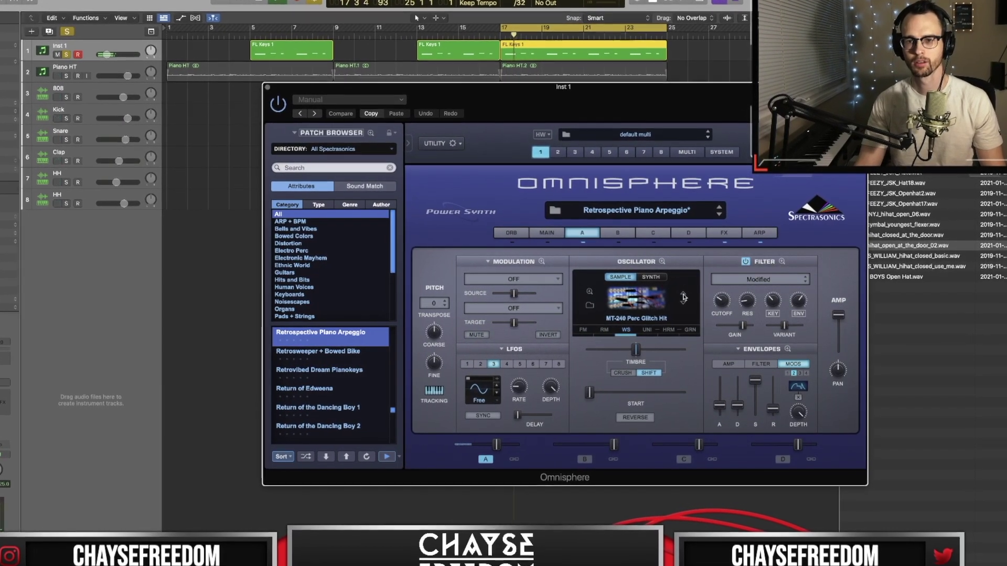
click(684, 298)
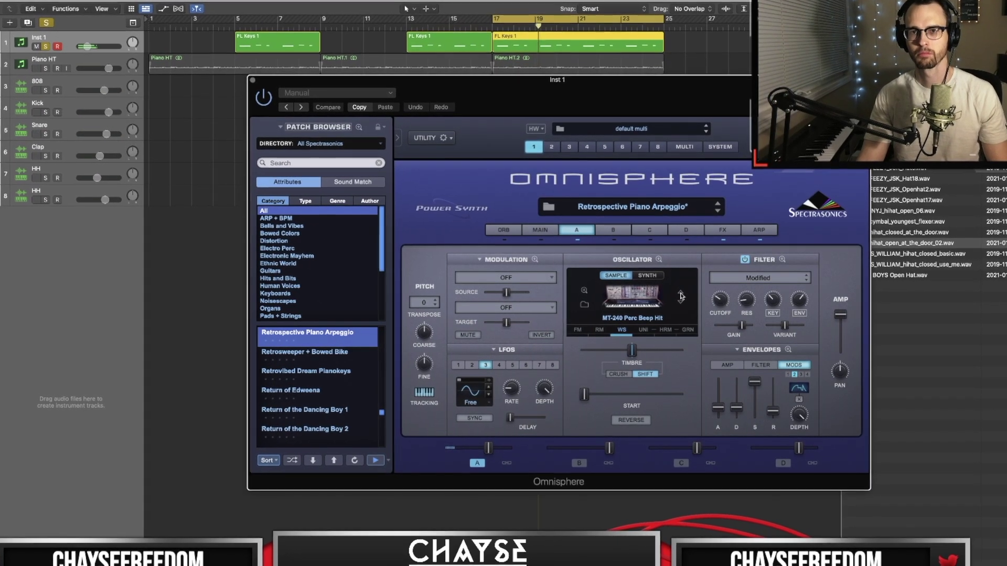
click(681, 298)
click(679, 297)
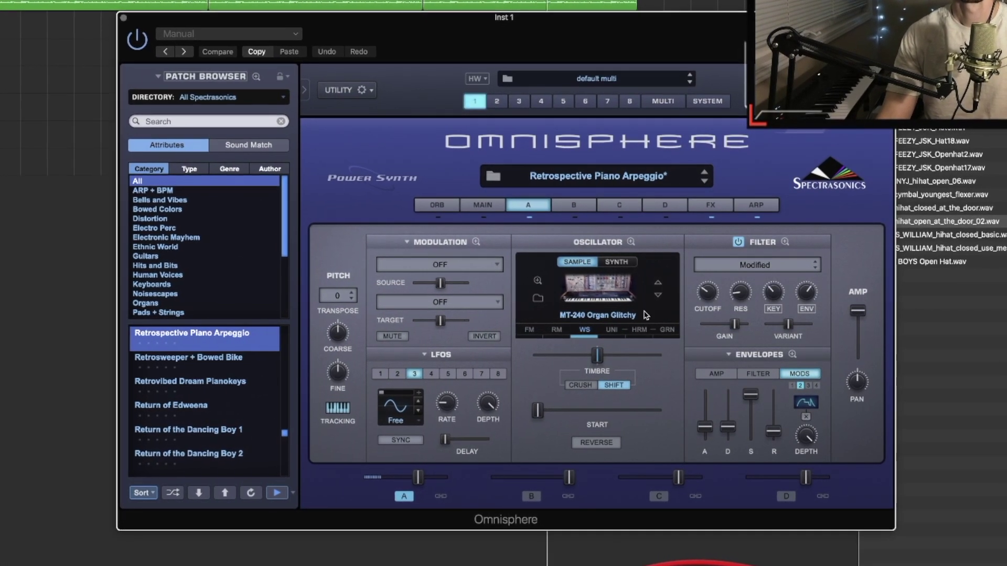
- Try reversed sample playback on layer A's oscillator and switch the reversal off again
click(591, 444)
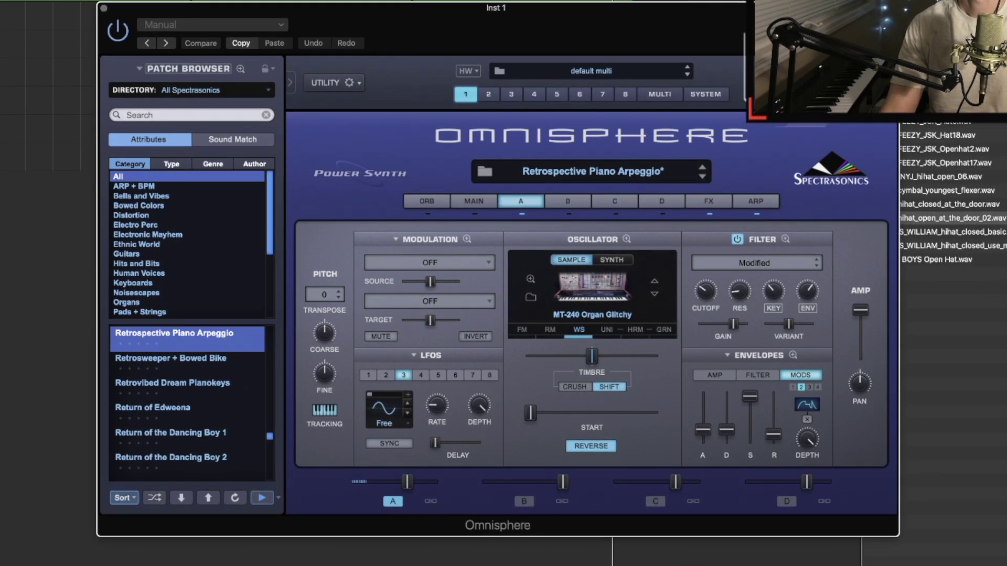
click(592, 447)
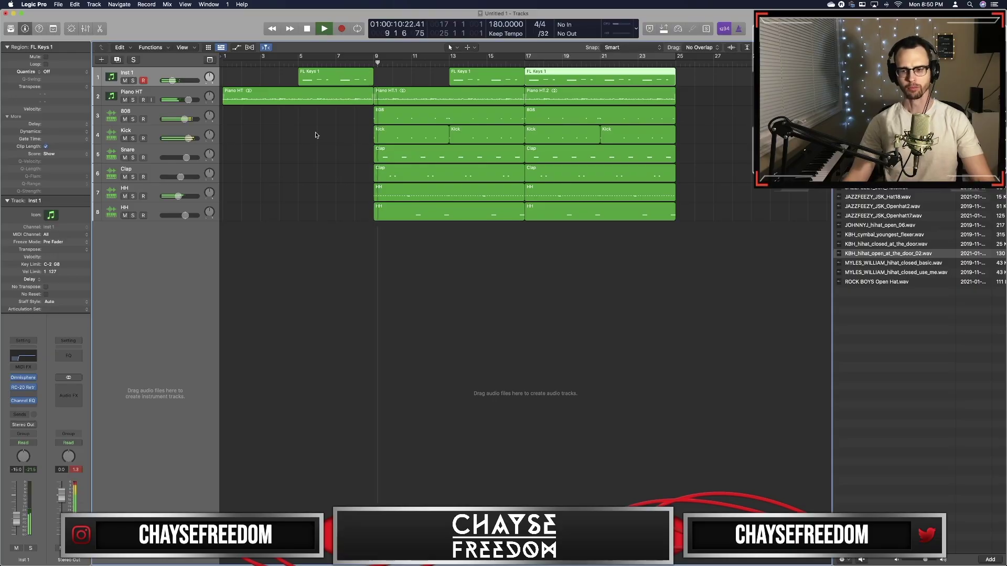